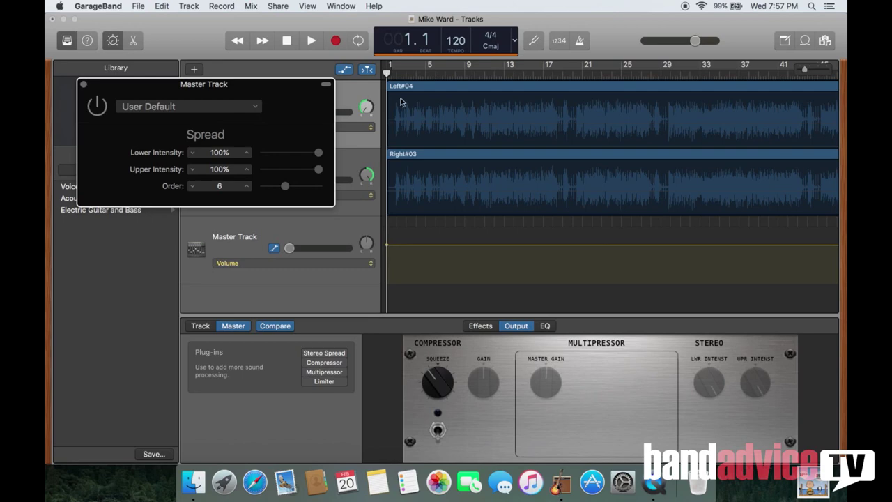
Play the song and enable the master track's Stereo Spread at 100% intensities and its Compressor with the Platinum Analog Tape preset
key(space)
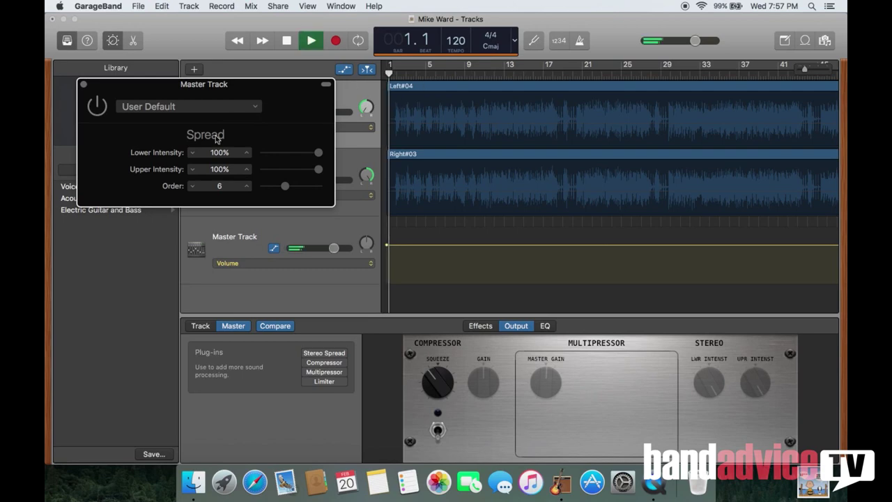
click(98, 106)
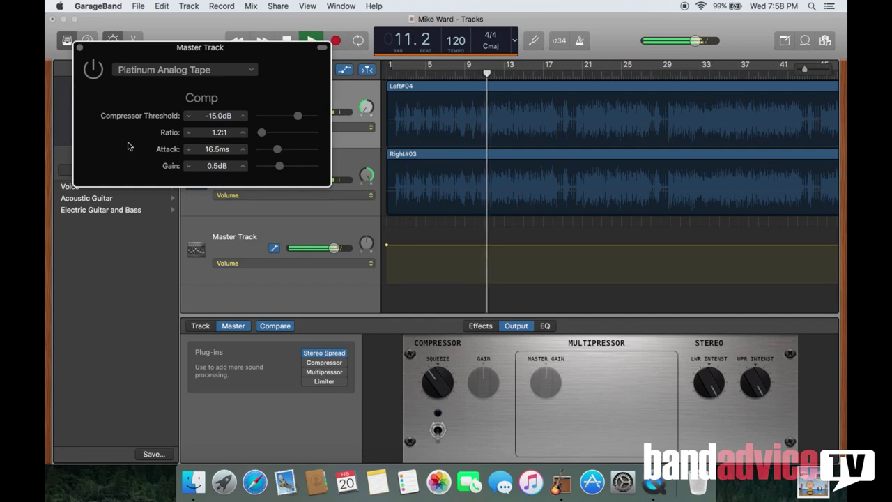
click(93, 70)
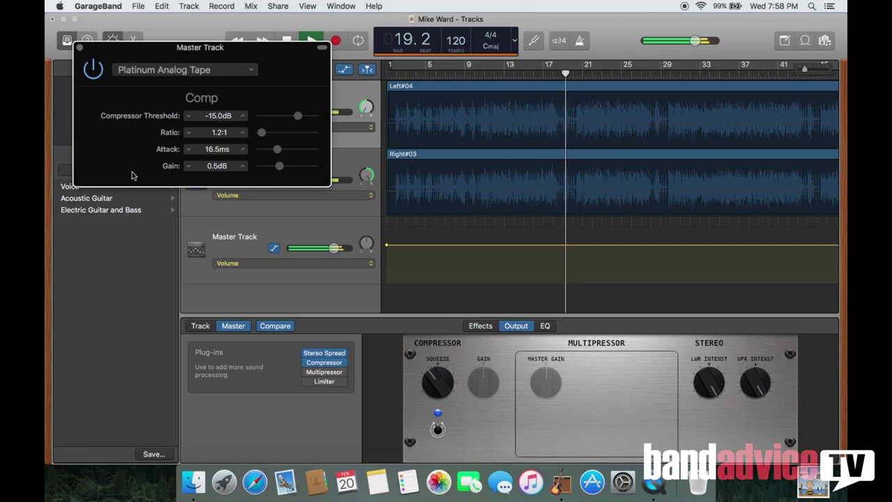
click(79, 48)
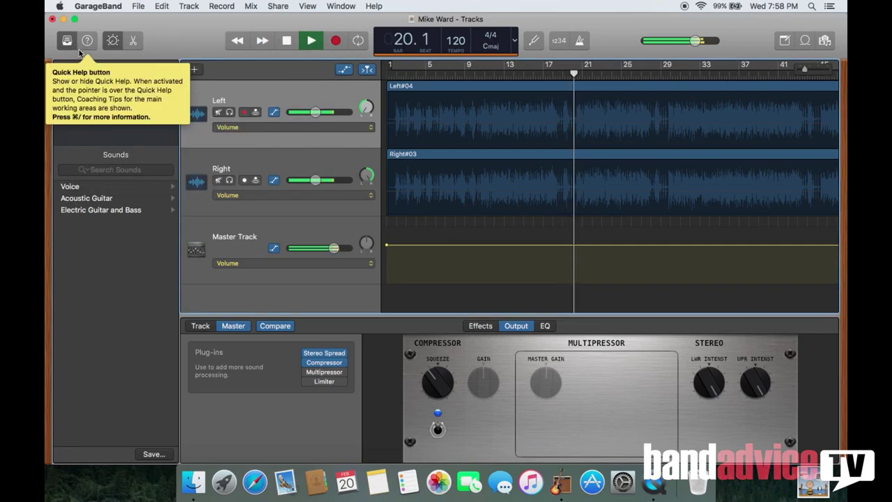
Enable the Multipressor on the master track with the Fast Attack 4-Band preset
click(324, 372)
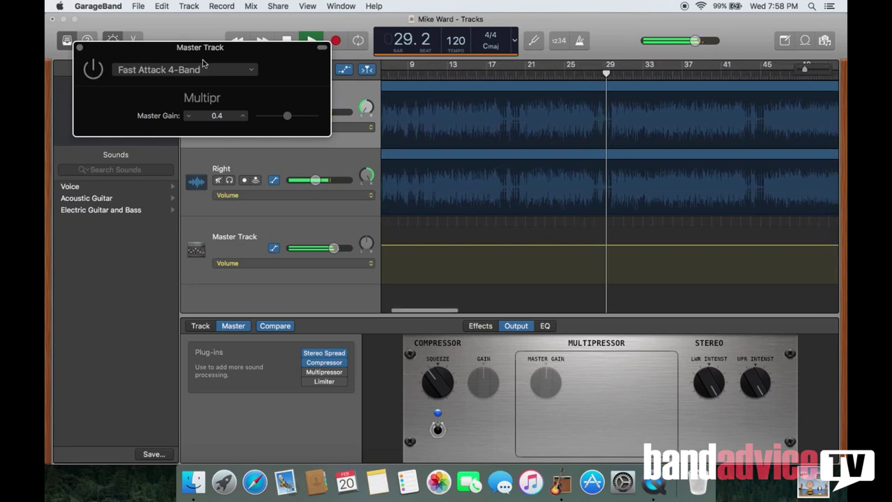
click(94, 69)
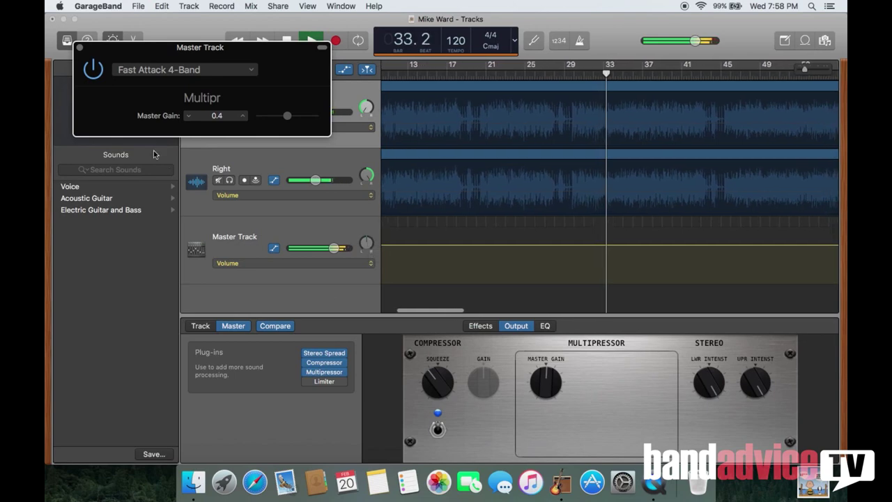
click(80, 48)
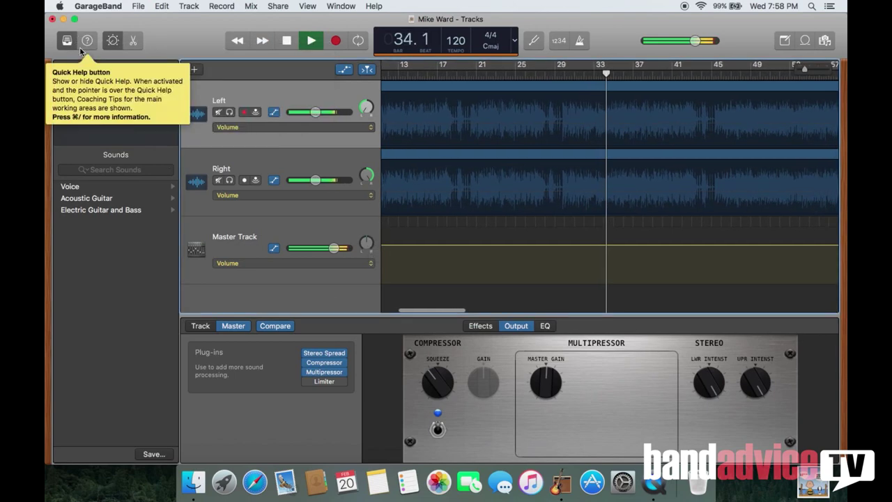
Enable the Limiter on the master track with the User Default preset
click(332, 384)
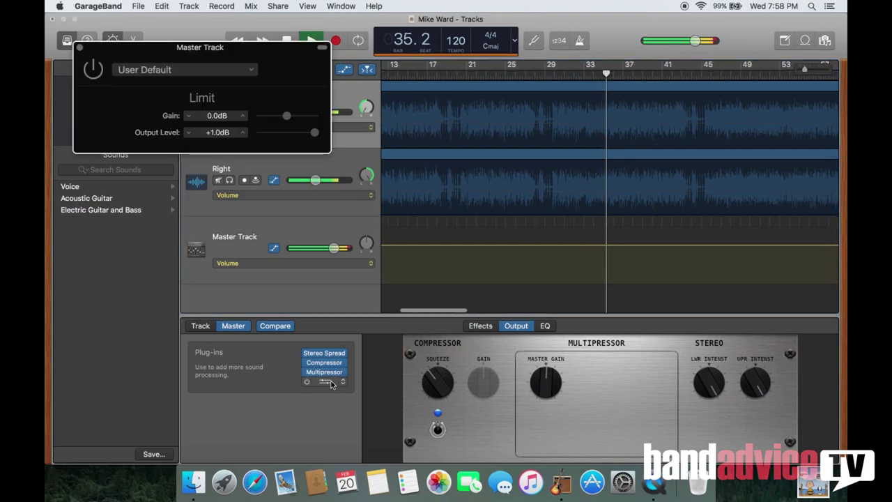
click(93, 75)
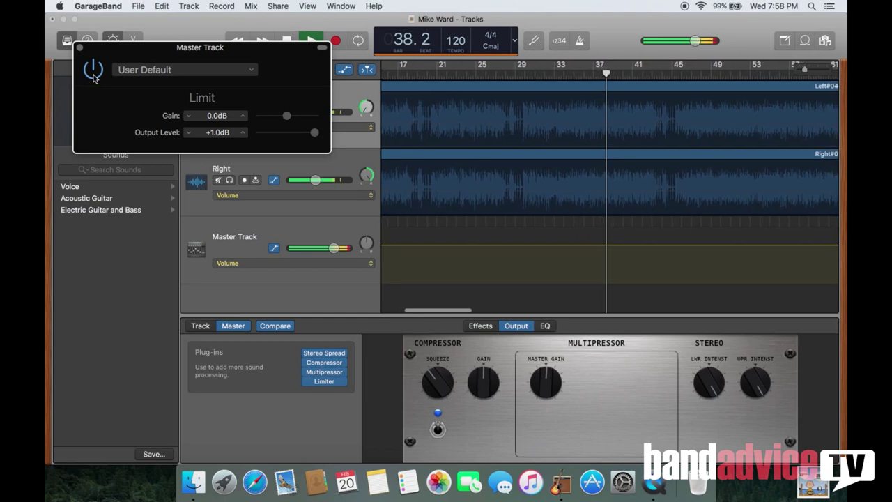
click(81, 48)
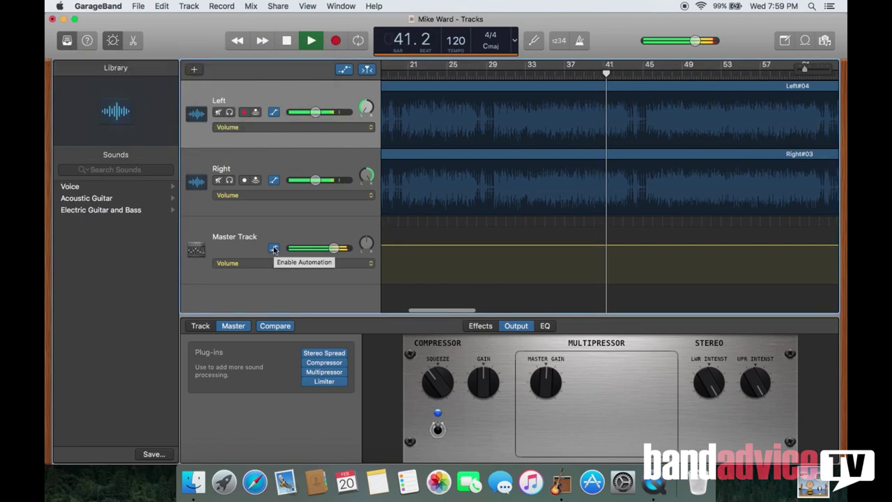
Lower the Multipressor's Master Gain on the master track to -1.6 while the song plays
mouse_move(326, 374)
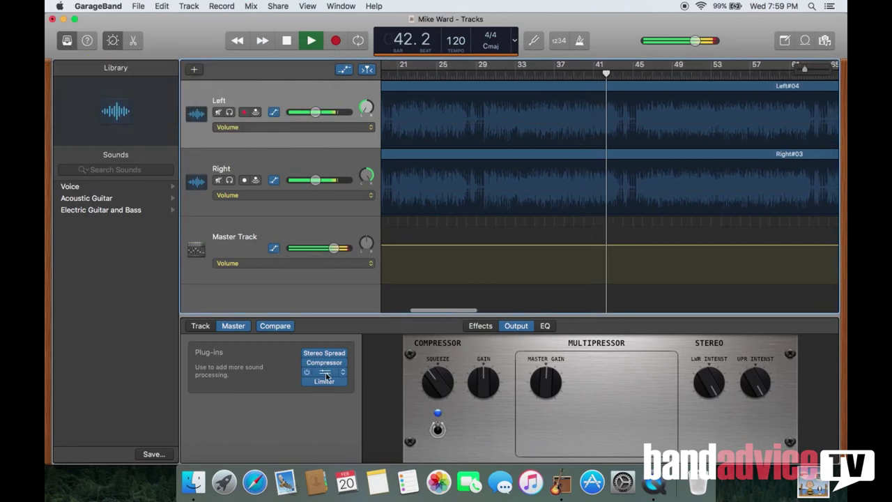
click(326, 373)
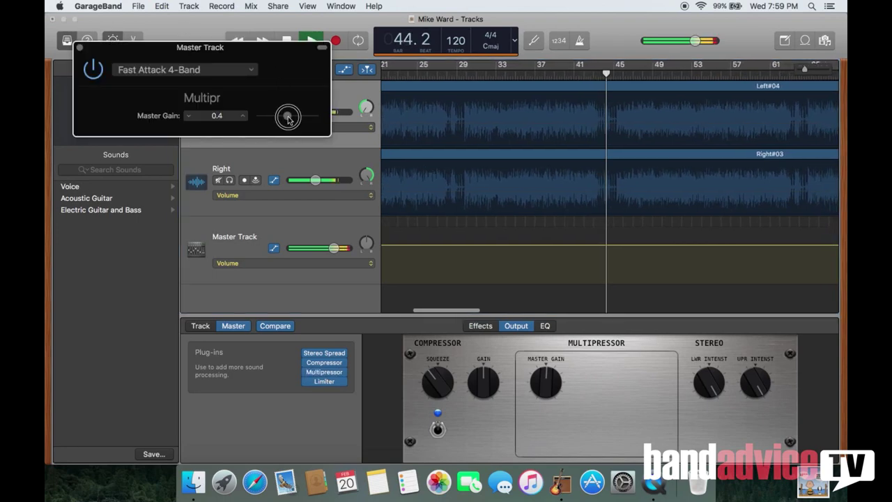
drag(288, 117, 285, 118)
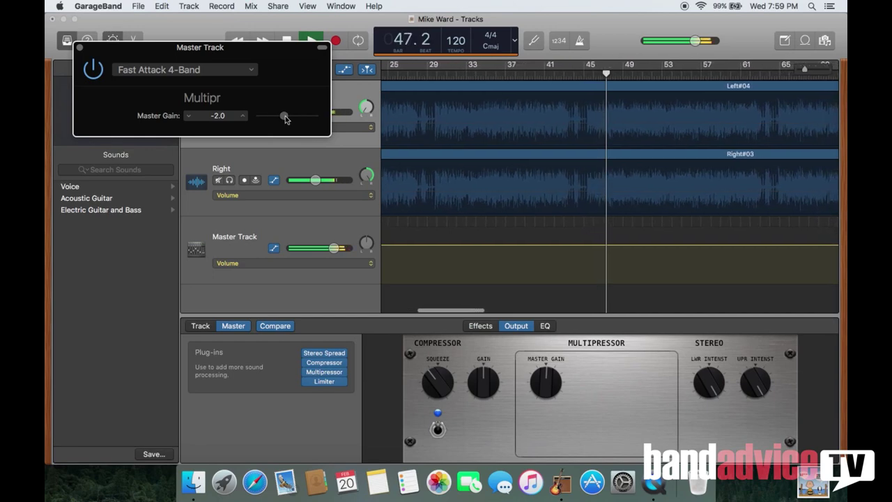
drag(284, 117, 285, 118)
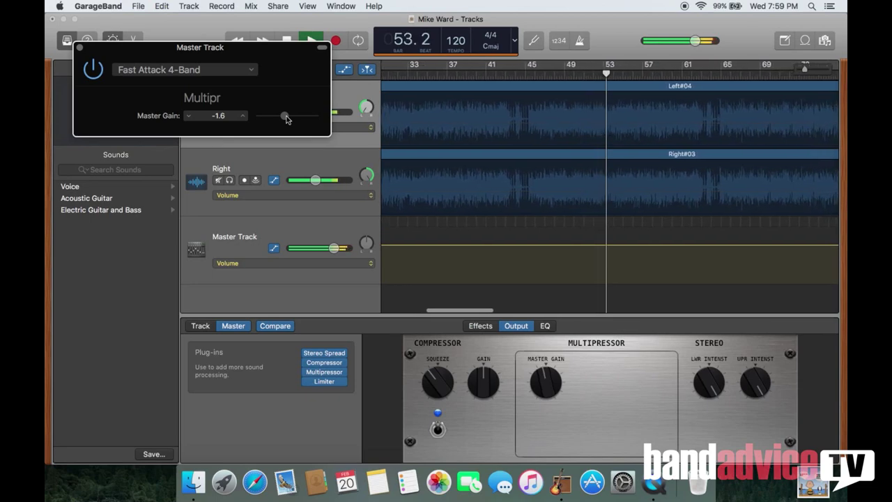
click(79, 47)
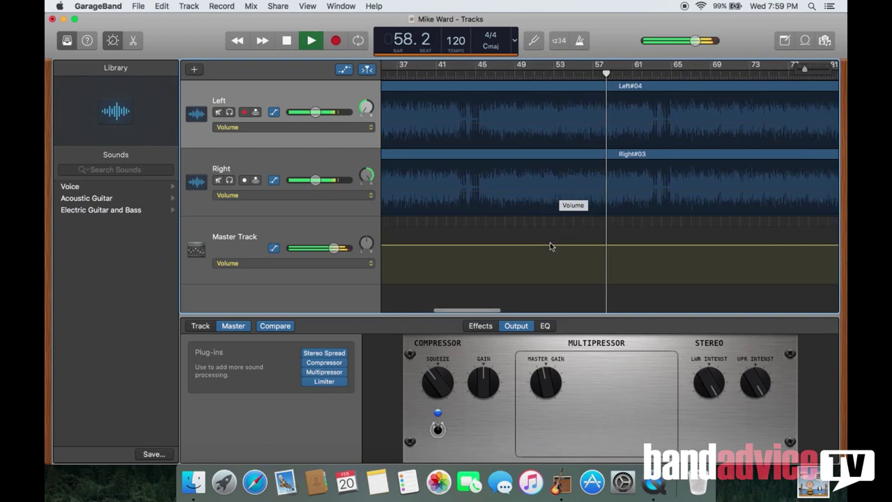
Stop playback, listen to the closing fade-out from bar 149, and return the playhead to the song's start
key(space)
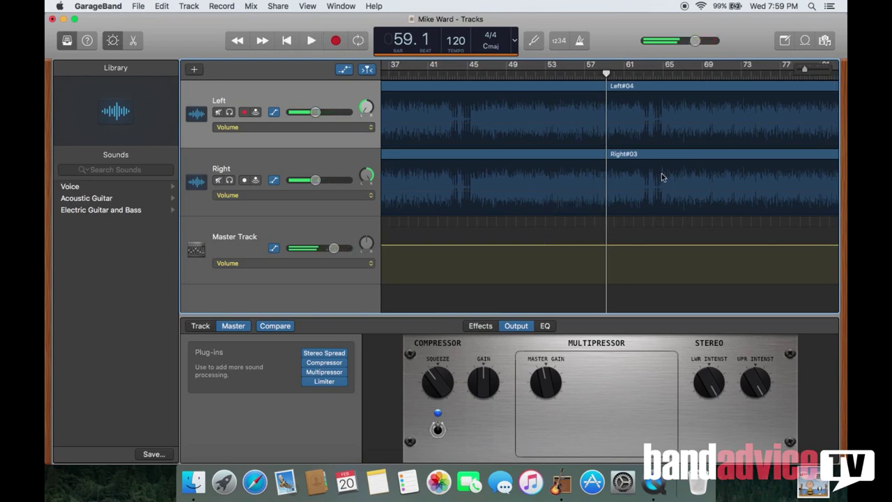
scroll(643, 203, right, 15)
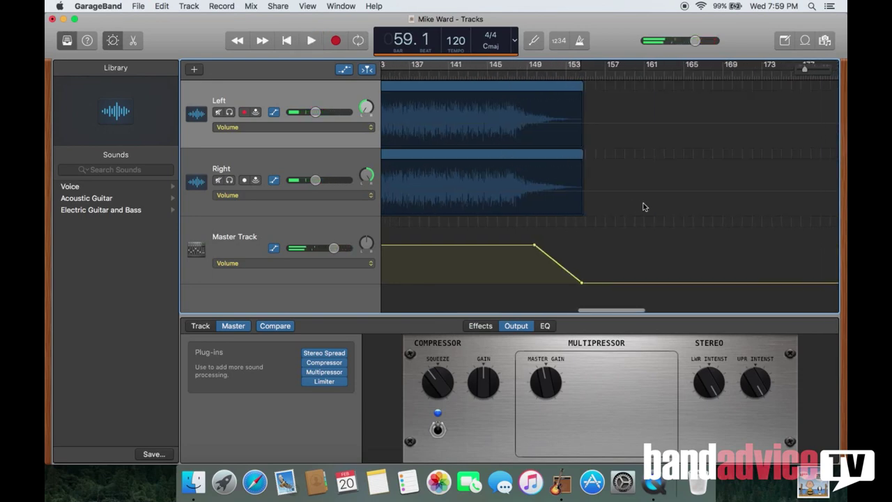
click(527, 73)
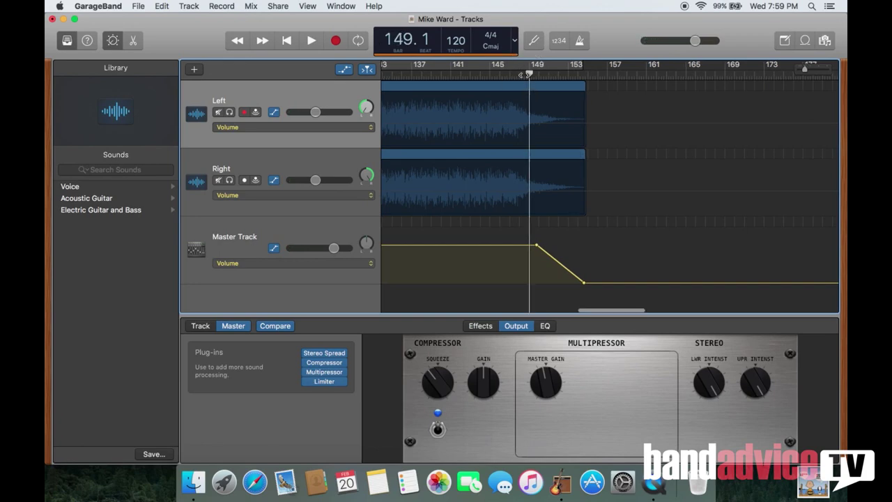
key(space)
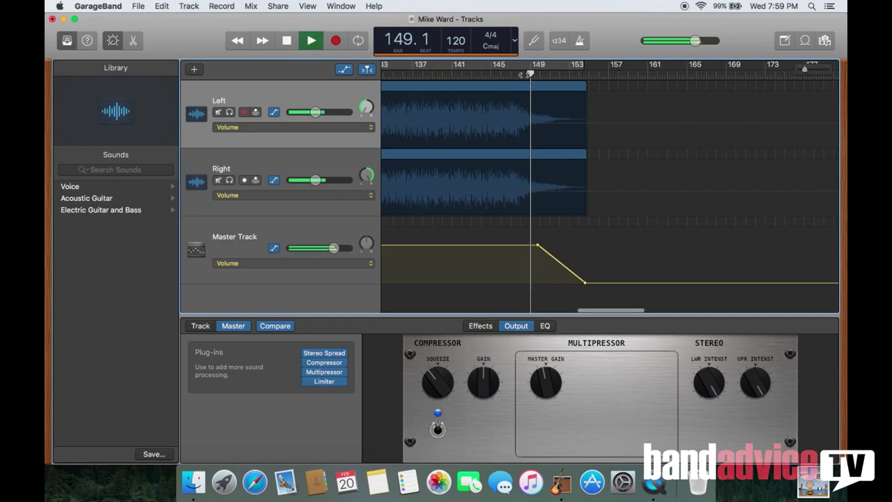
scroll(610, 195, left, 2)
scroll(610, 195, left, 2)
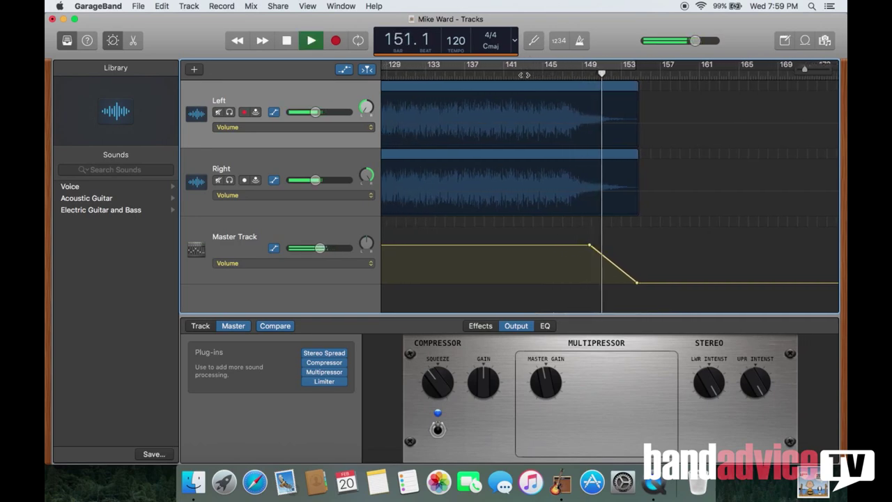
scroll(610, 195, right, 1)
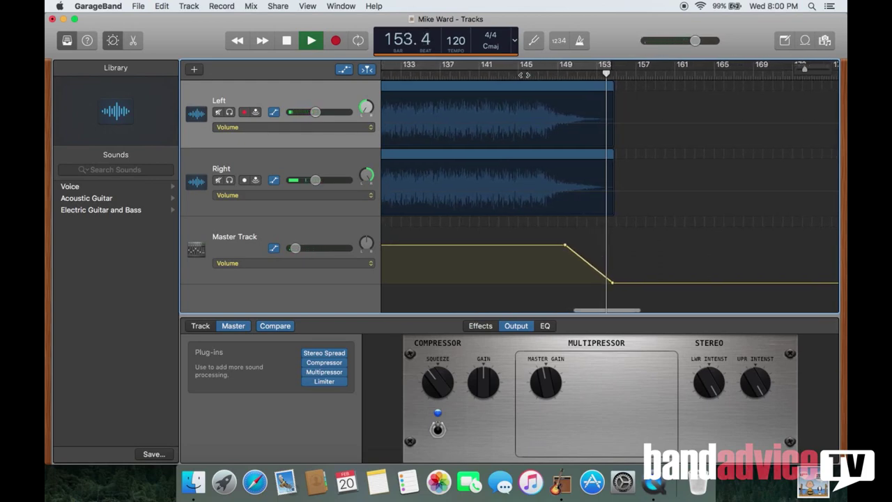
key(space)
click(286, 40)
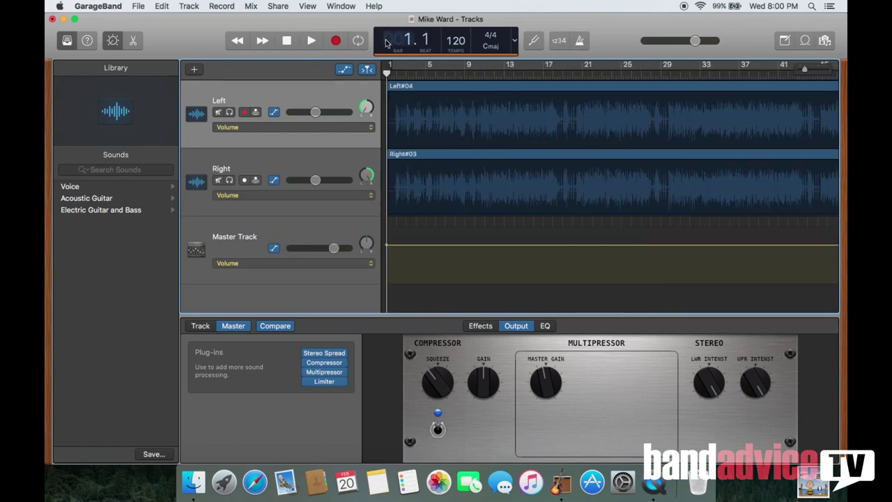
Turn on the cycle area and check that it spans the song from bar 1 to the end of the regions
click(358, 41)
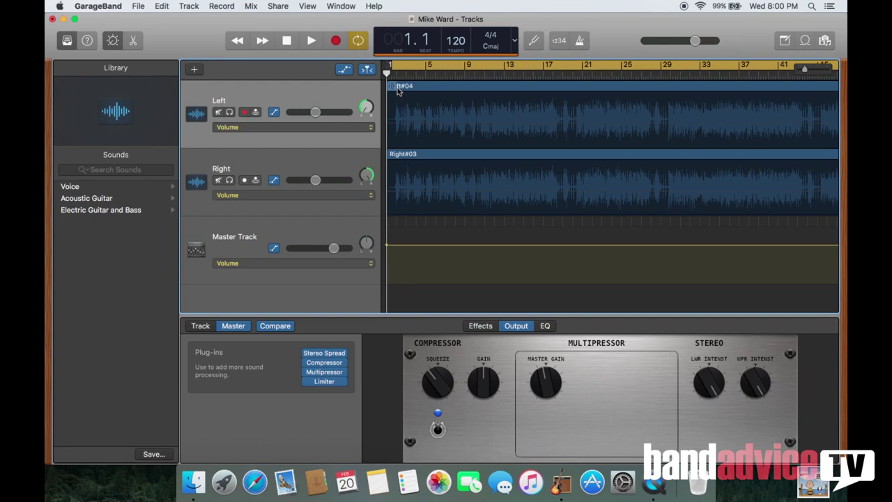
scroll(610, 115, right, 15)
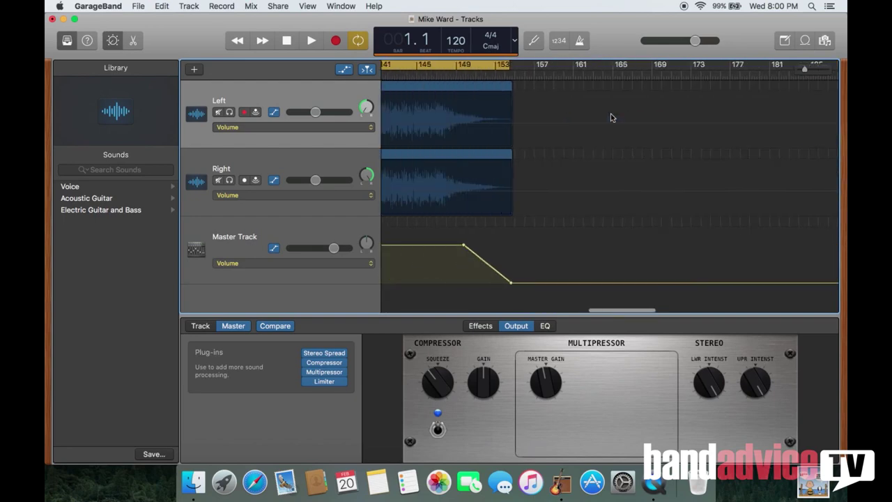
scroll(610, 116, left, 15)
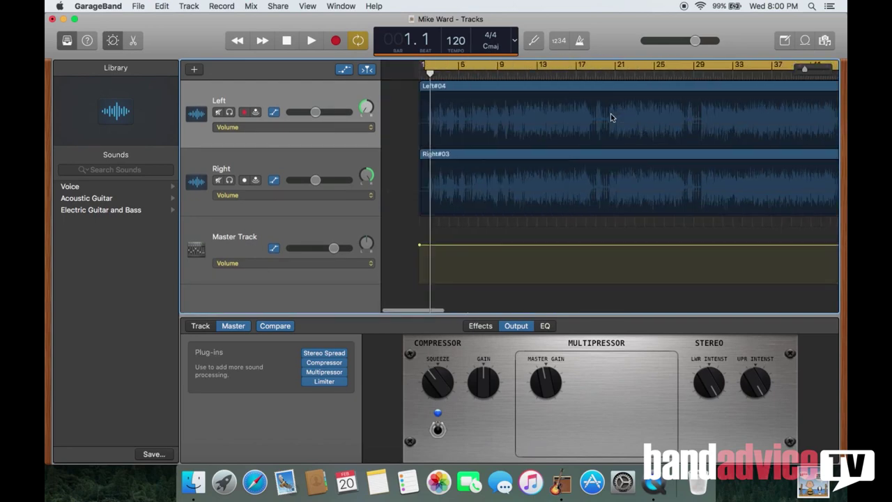
Export the song to disk as an Uncompressed 16-bit (CD Quality) WAVE, reusing the existing Rollercoaster file's name and replacing that file
click(251, 6)
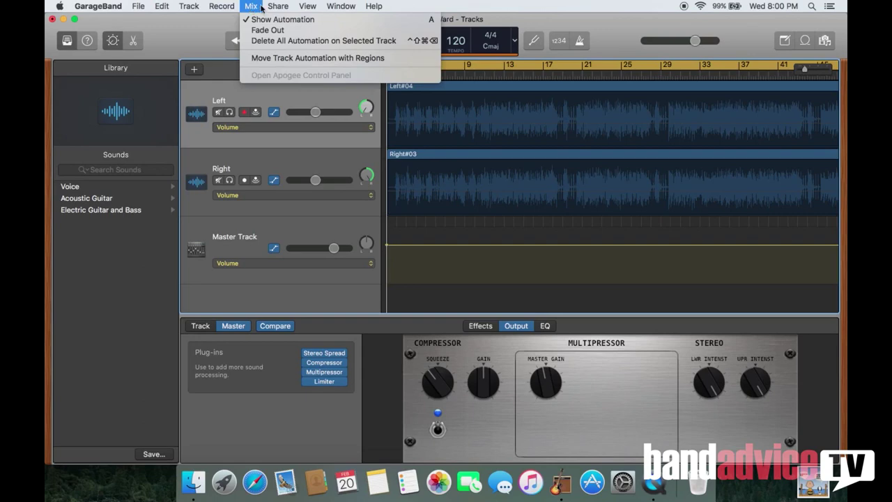
mouse_move(281, 10)
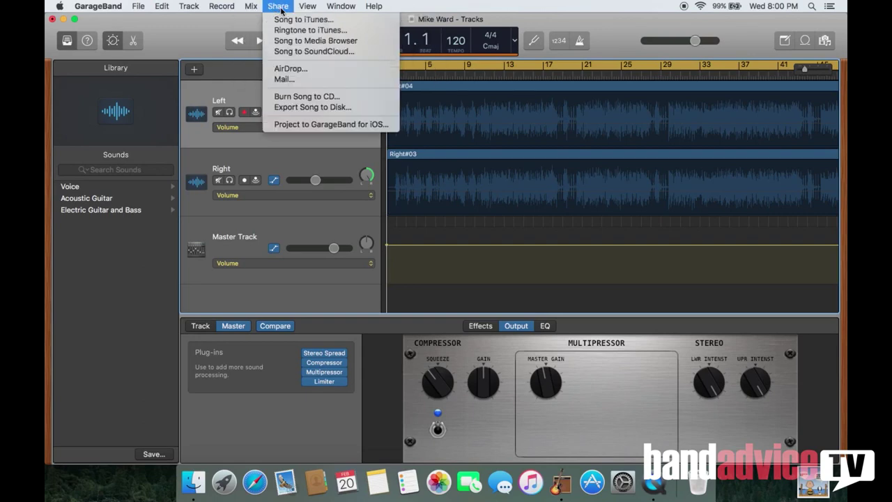
click(300, 107)
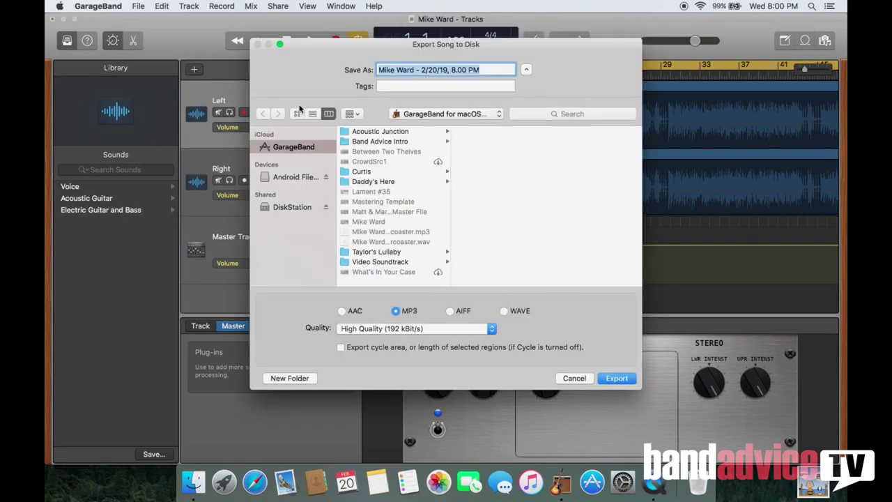
click(403, 244)
click(514, 311)
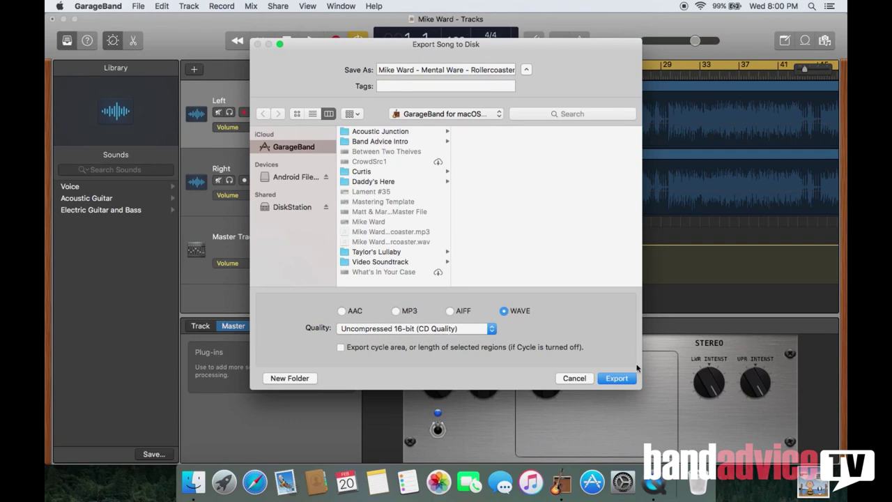
click(492, 329)
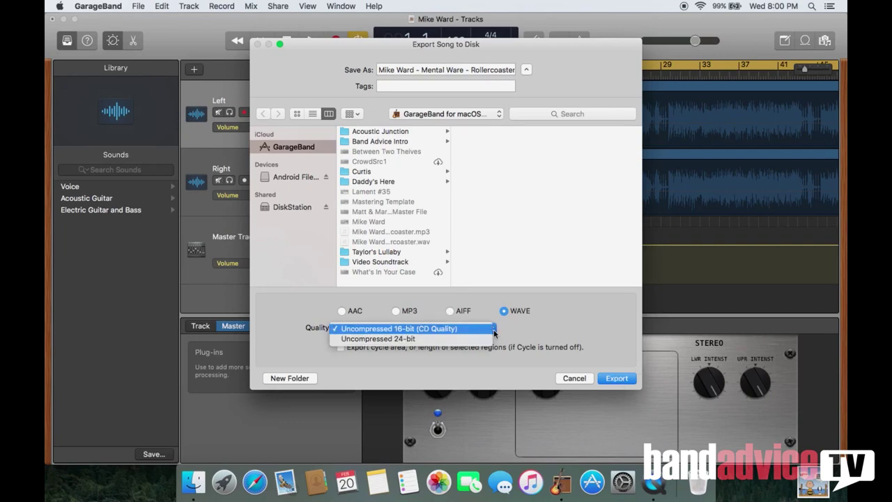
click(559, 324)
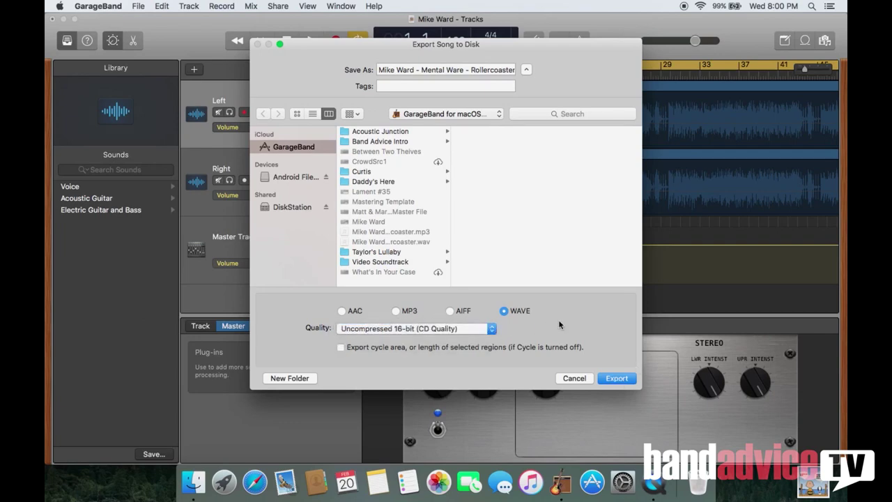
click(620, 378)
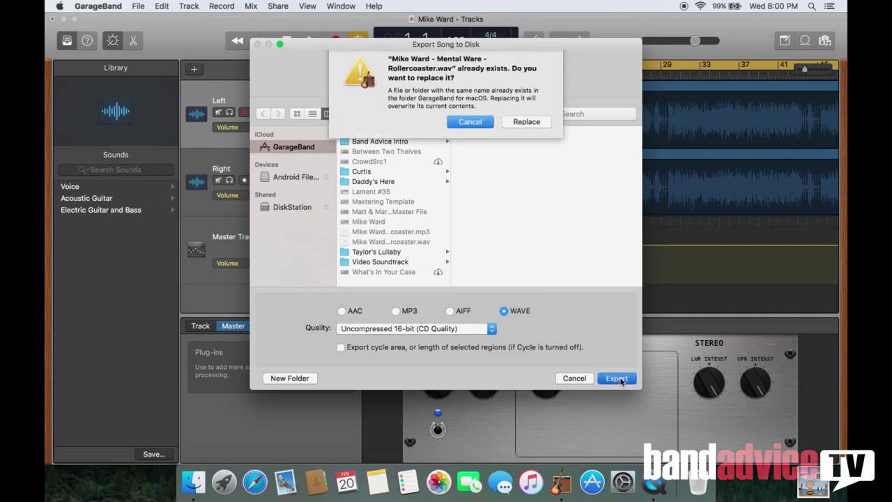
click(525, 125)
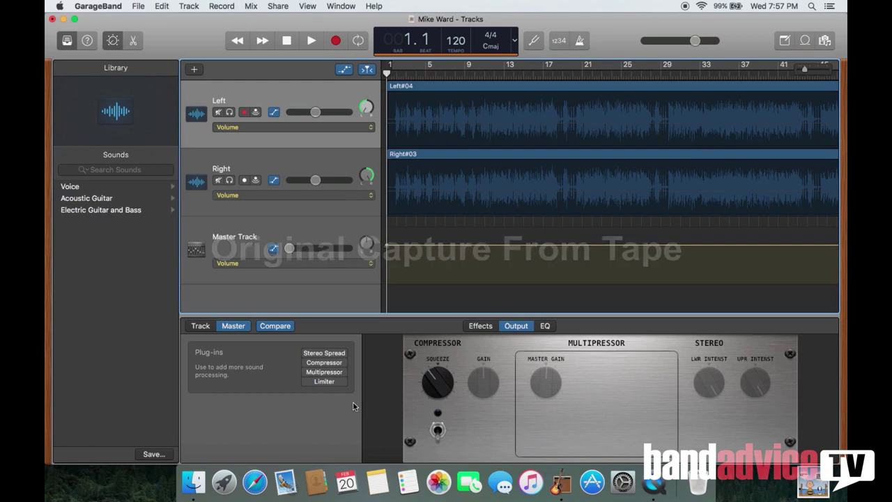
Open the master track's Stereo Spread plug-in settings
click(324, 353)
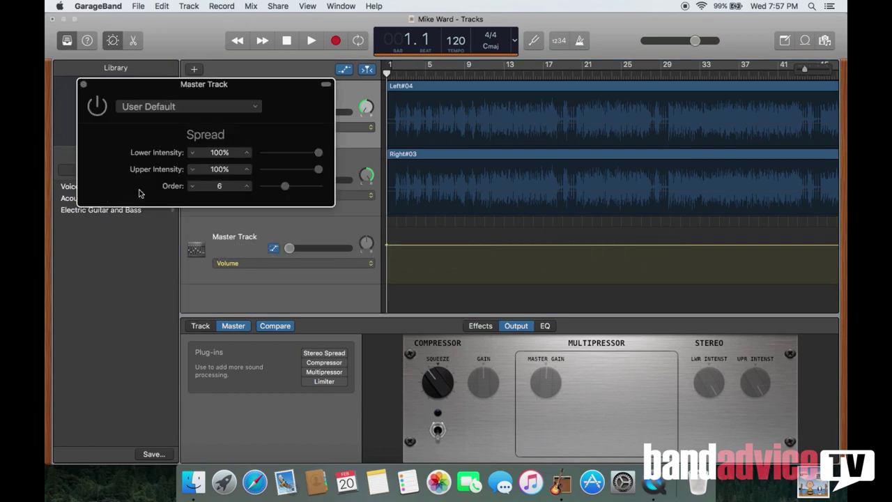